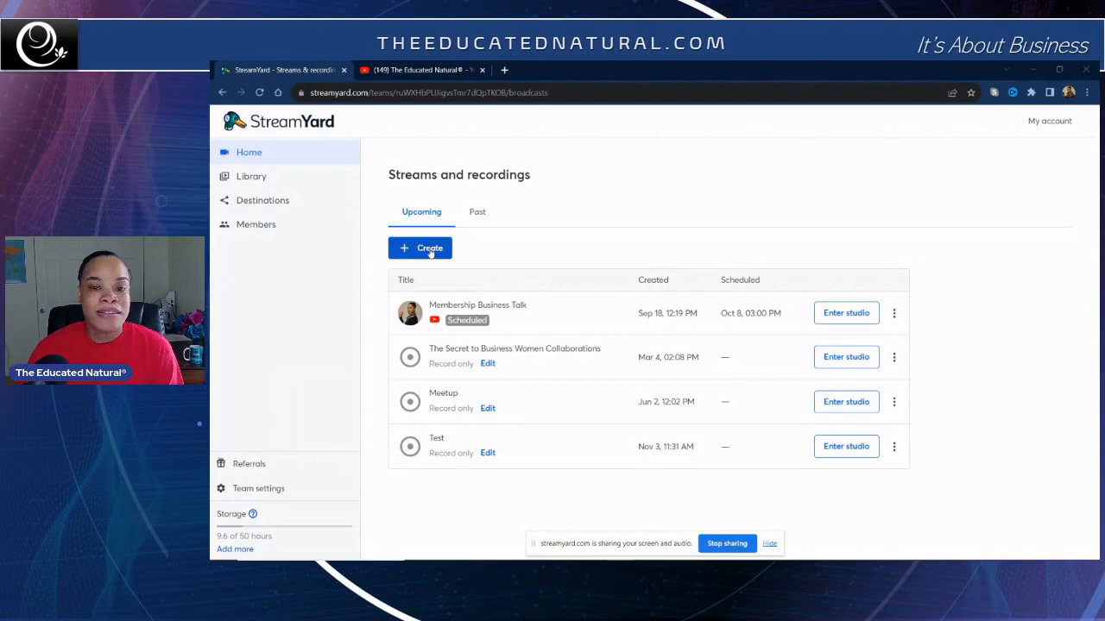
Step: Start creating a new live stream from the studio and select The Educated Natural YouTube channel as destination
click(430, 249)
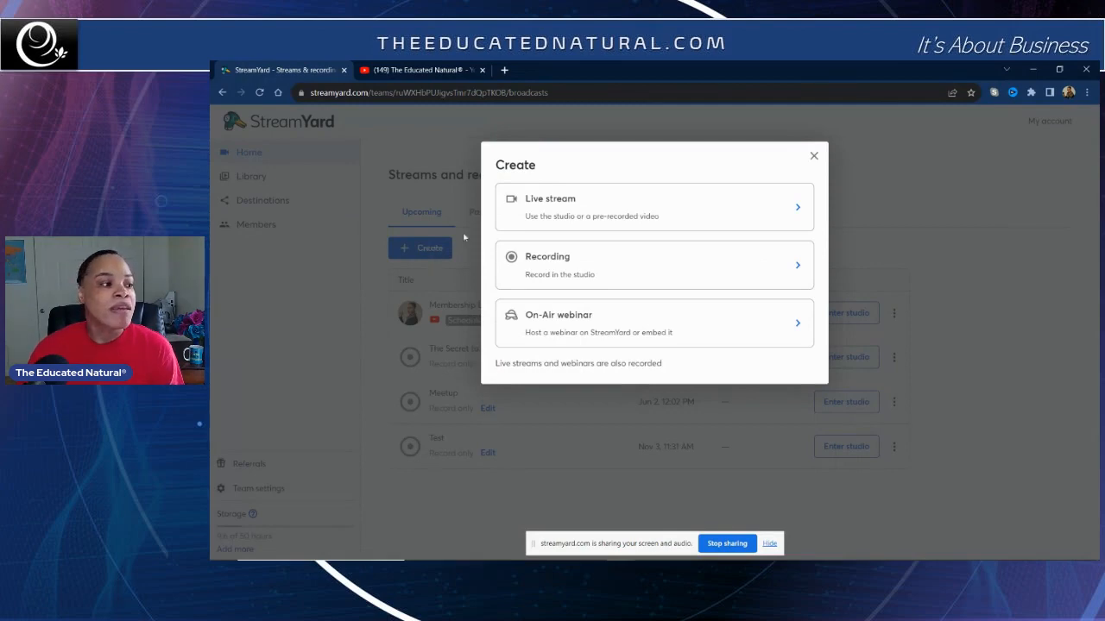
click(543, 210)
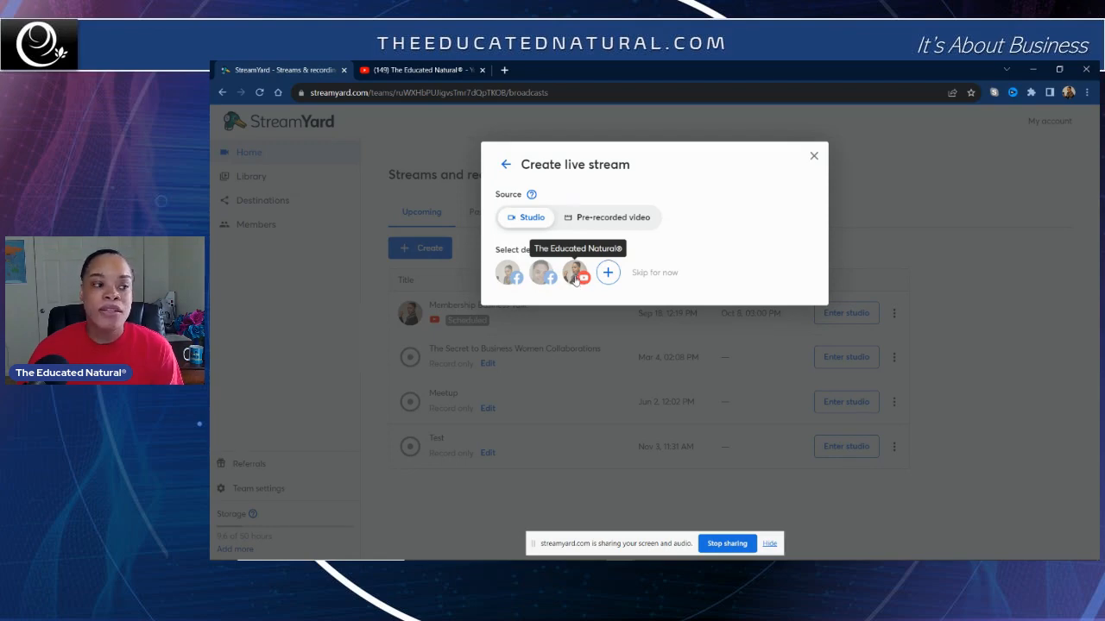
click(575, 275)
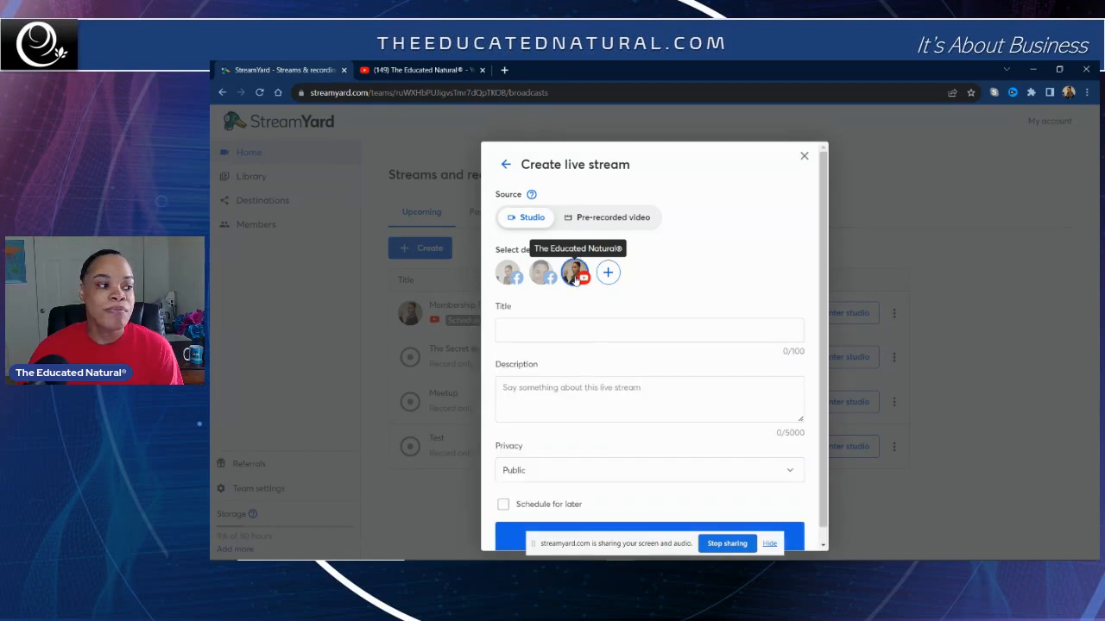
Step: Title the live stream Members and enter the description Let's Learn
click(573, 328)
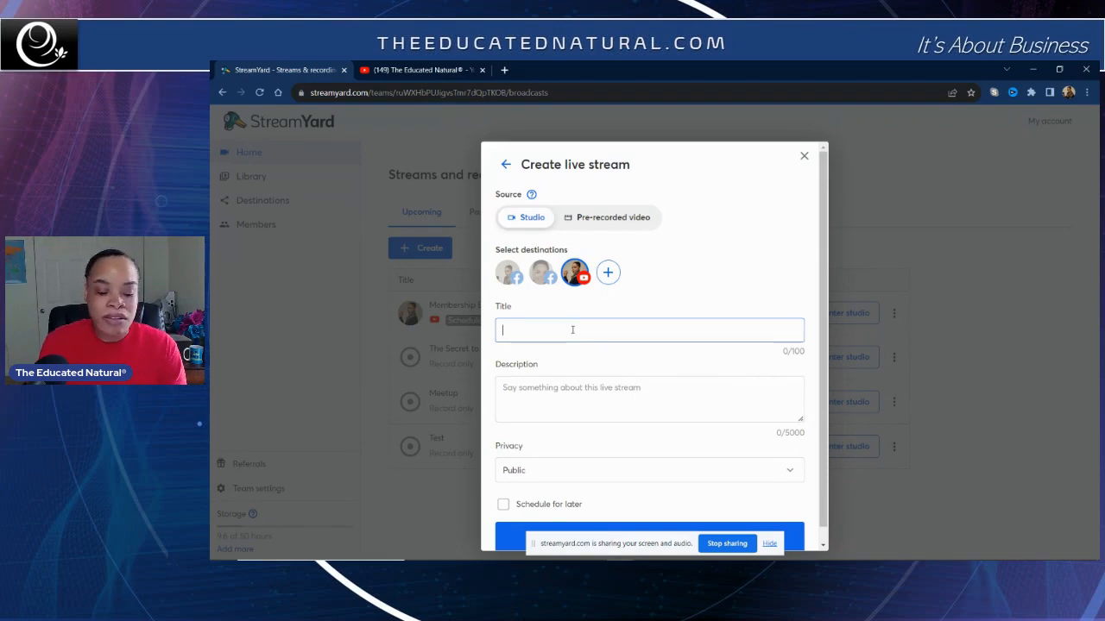
text(Memb)
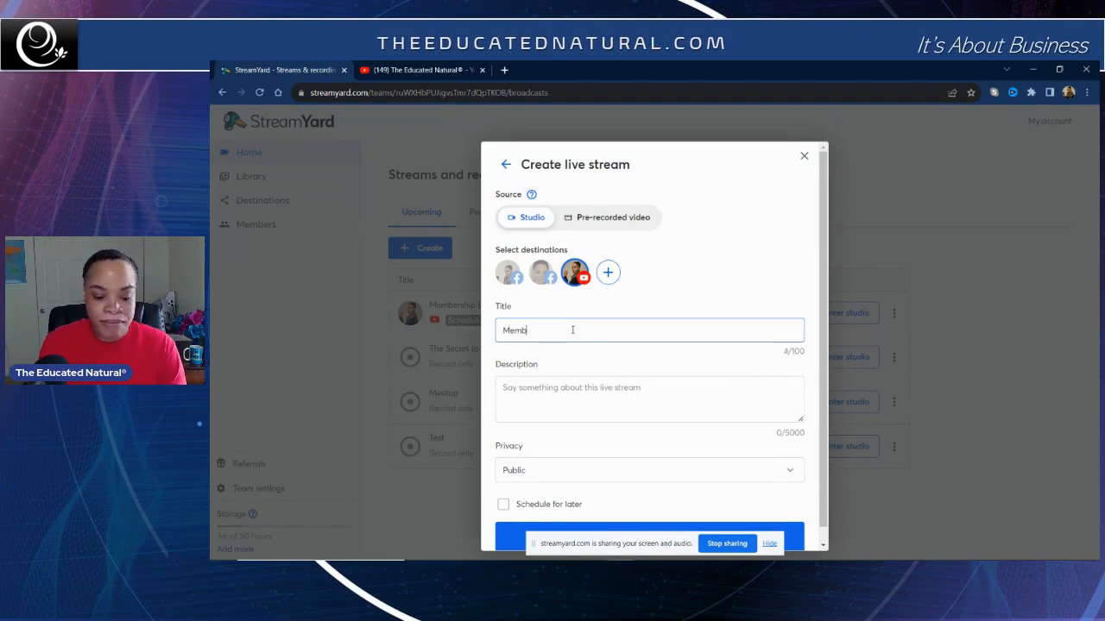
text(ers)
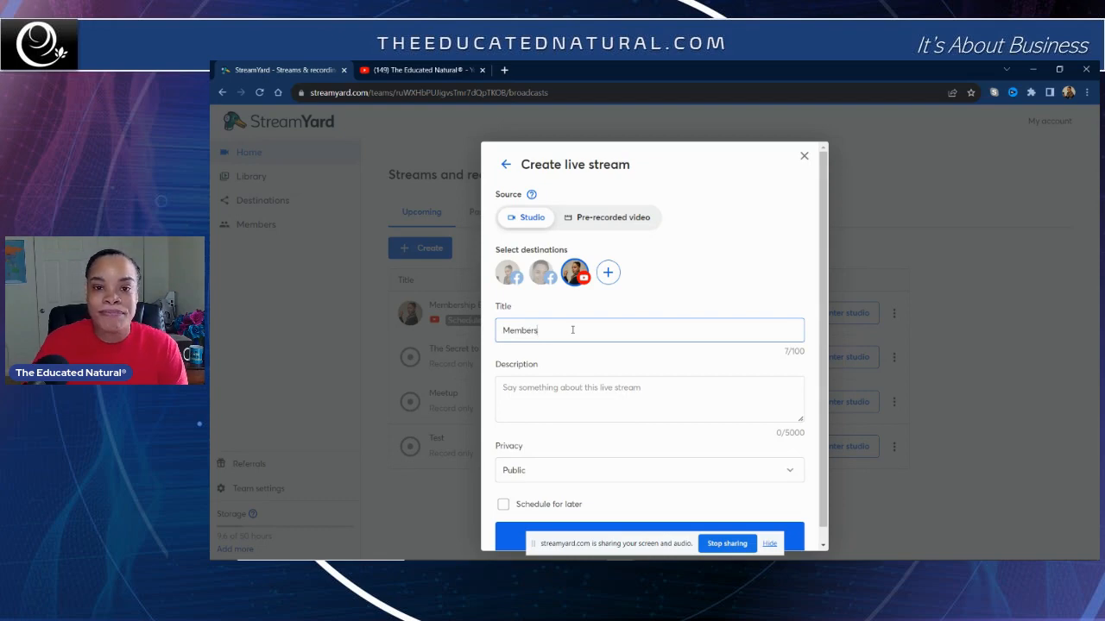
click(547, 388)
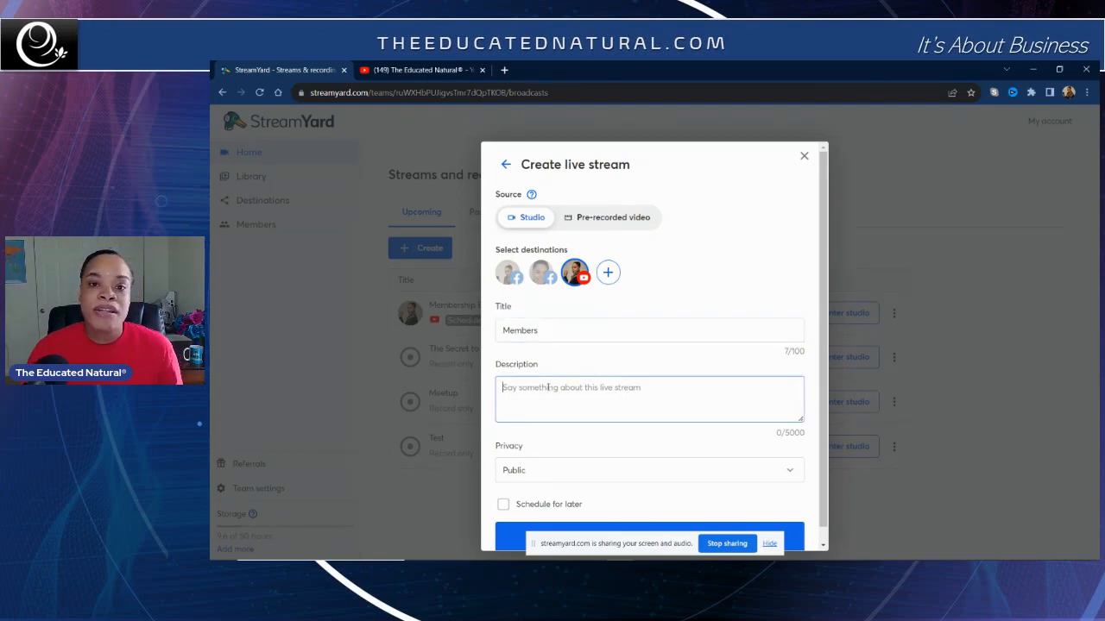
text(Let's Learn)
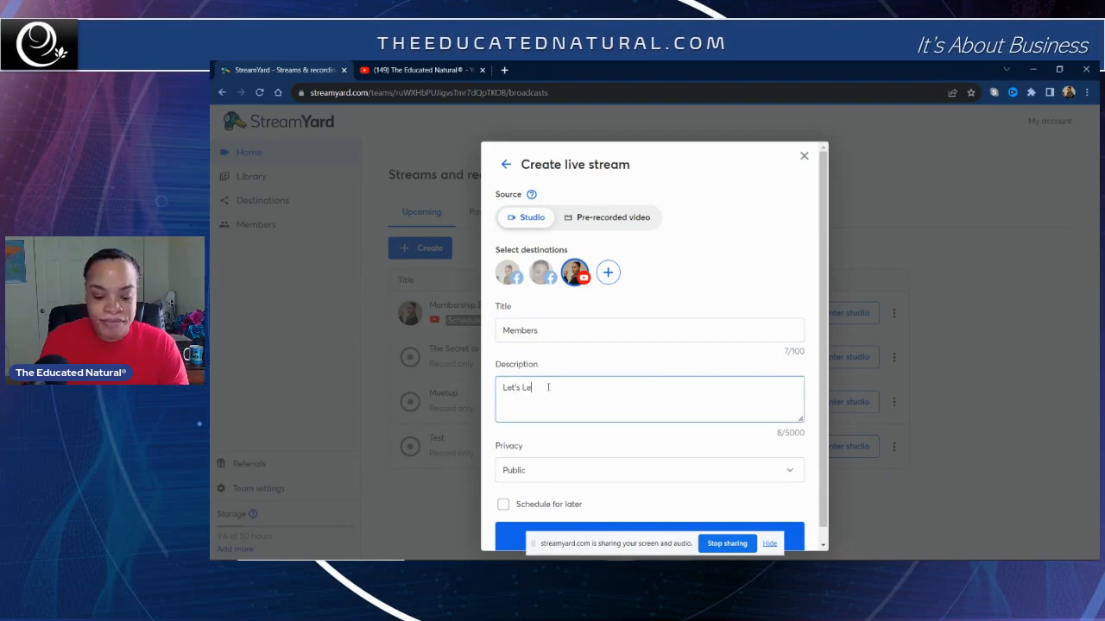
key(BackSpace)
key(BackSpace)
key(BackSpace)
text(rn)
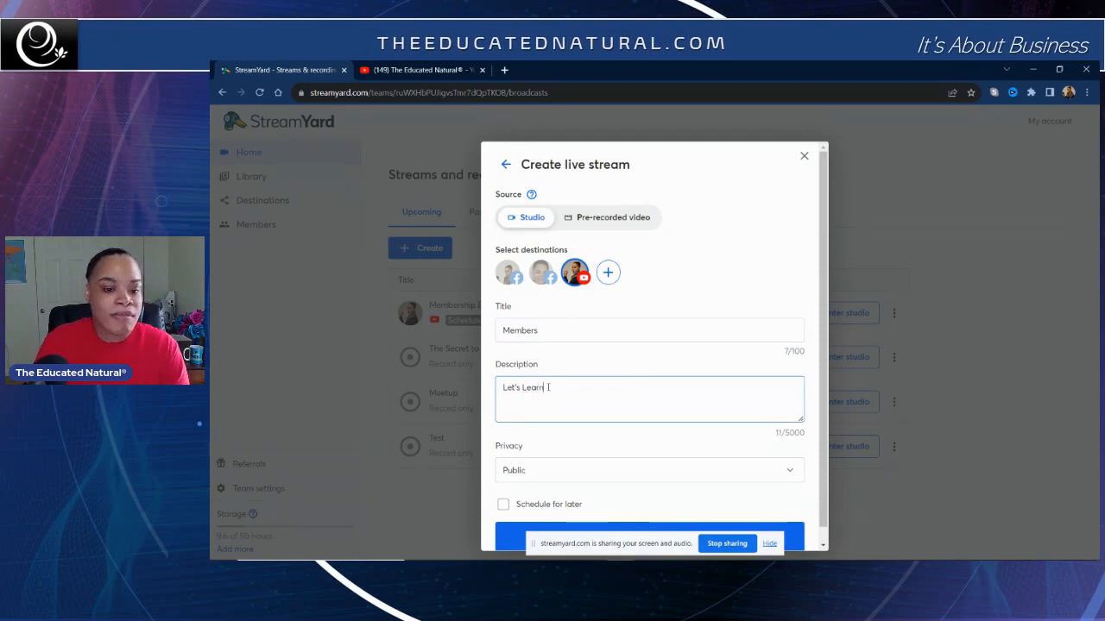
Step: Set the stream's privacy to Unlisted and enable Schedule for later
click(541, 473)
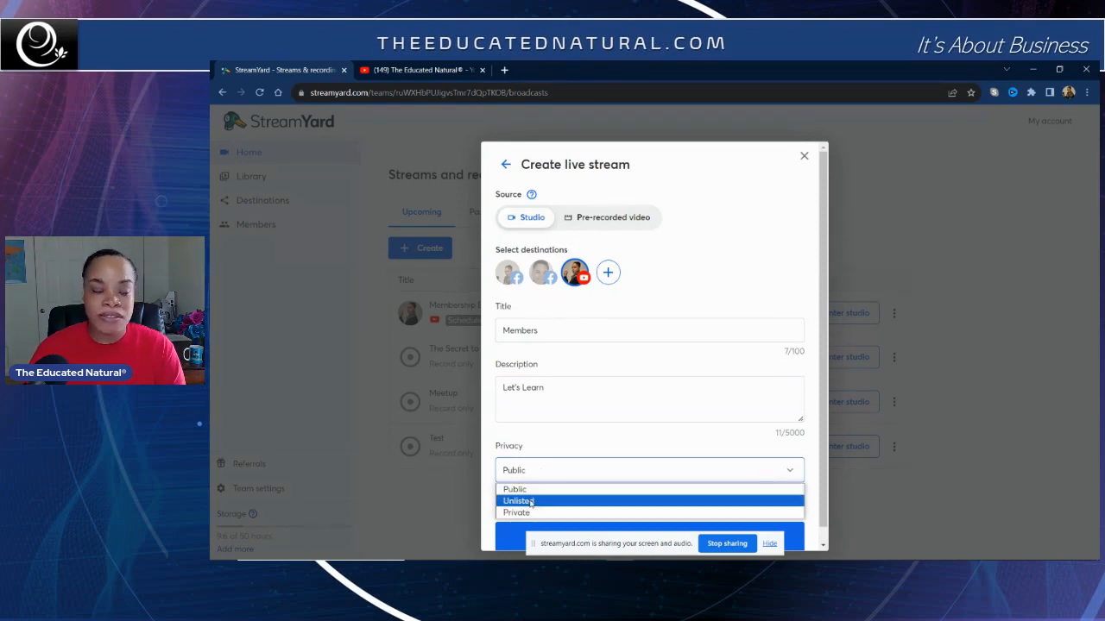
click(531, 503)
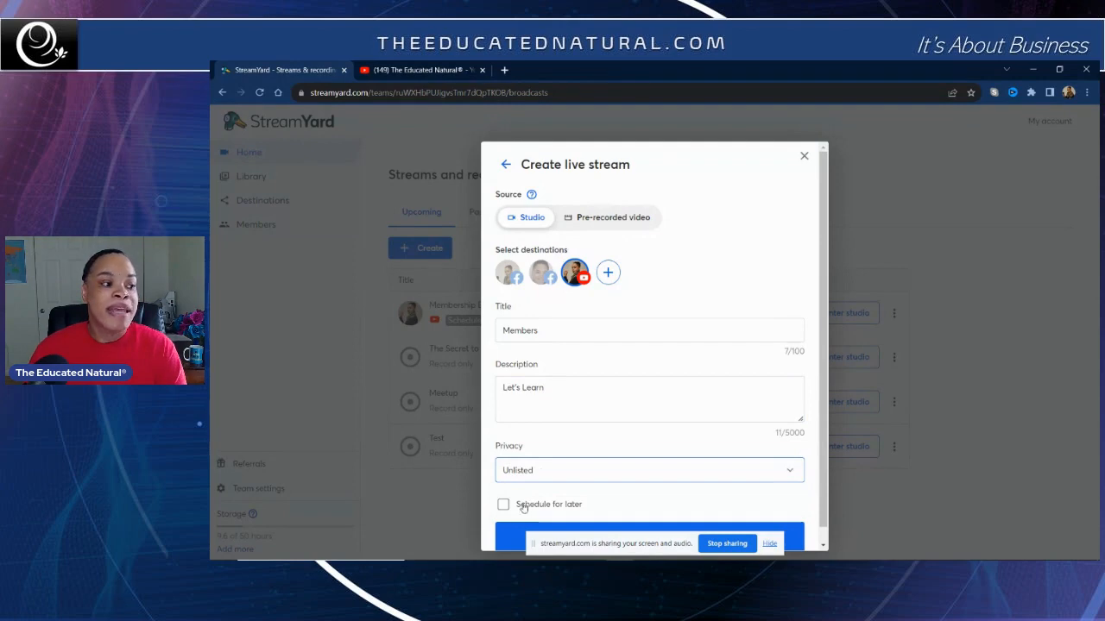
scroll(522, 507, down, 1)
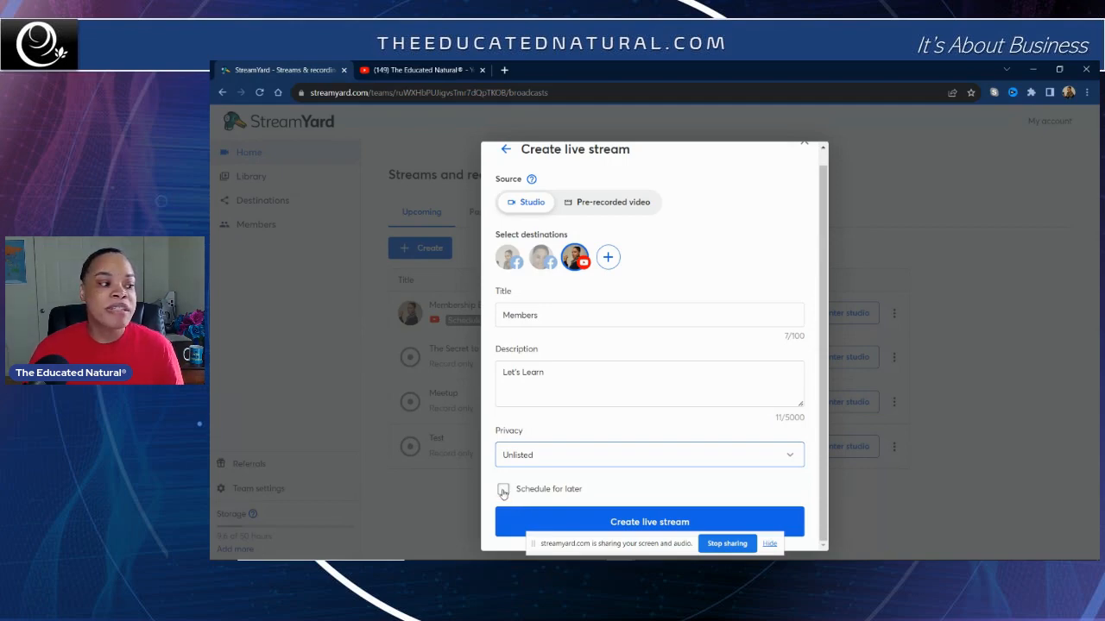
click(503, 491)
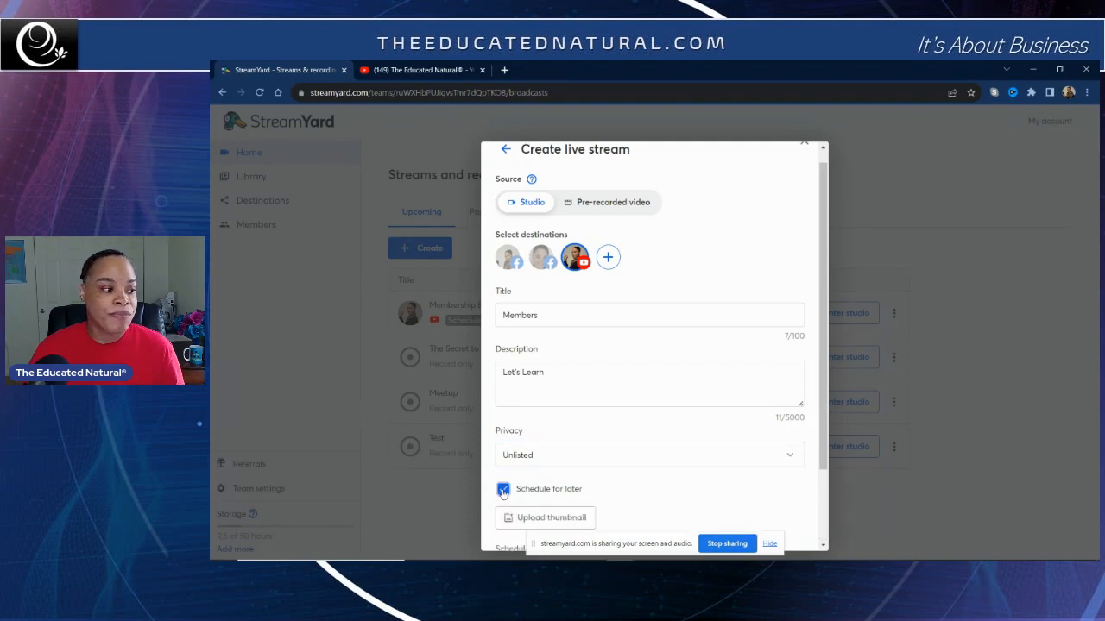
Step: Upload the Members Only Education thumbnail image and apply its position and size
scroll(586, 485, down, 1)
scroll(586, 485, down, 1)
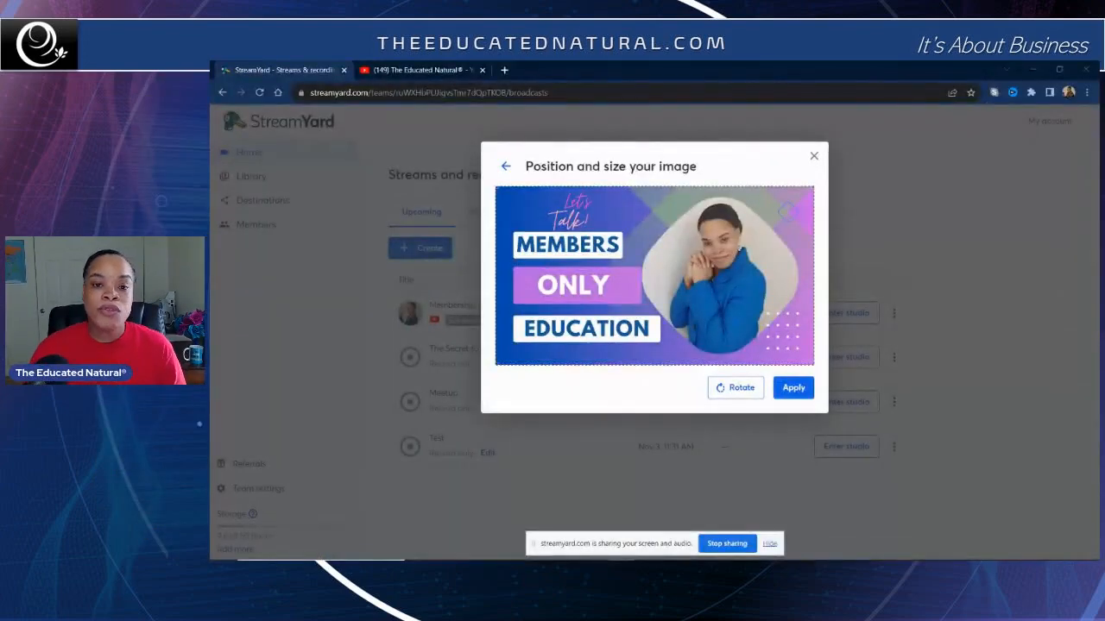
click(794, 389)
Step: Schedule the start time for Oct 15, 2023 at 03:00 PM and create the live stream
scroll(786, 394, down, 2)
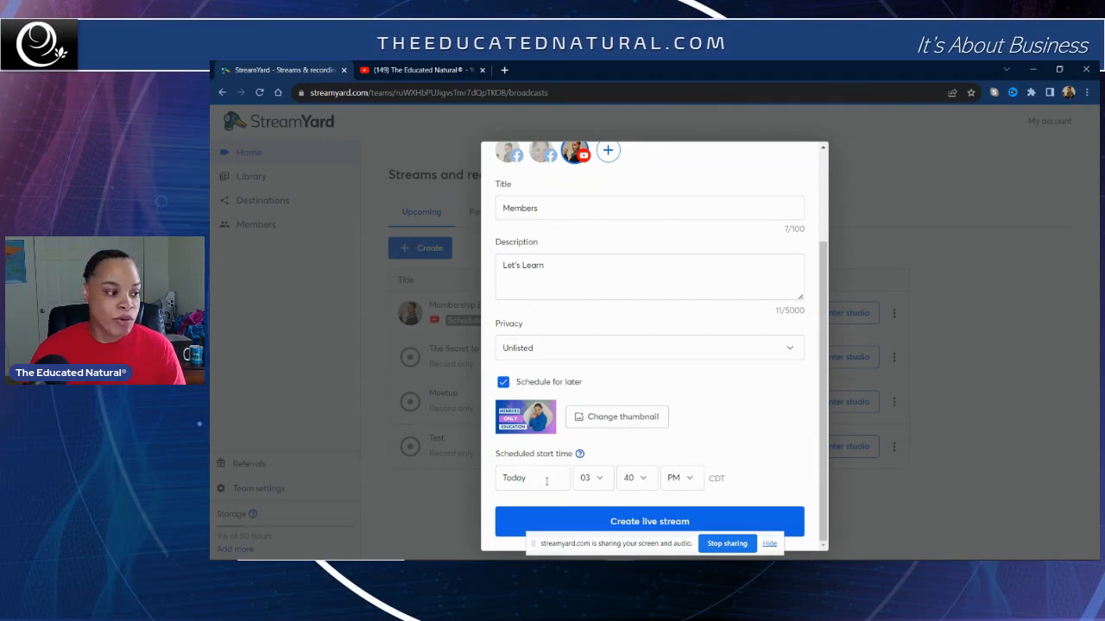
click(547, 481)
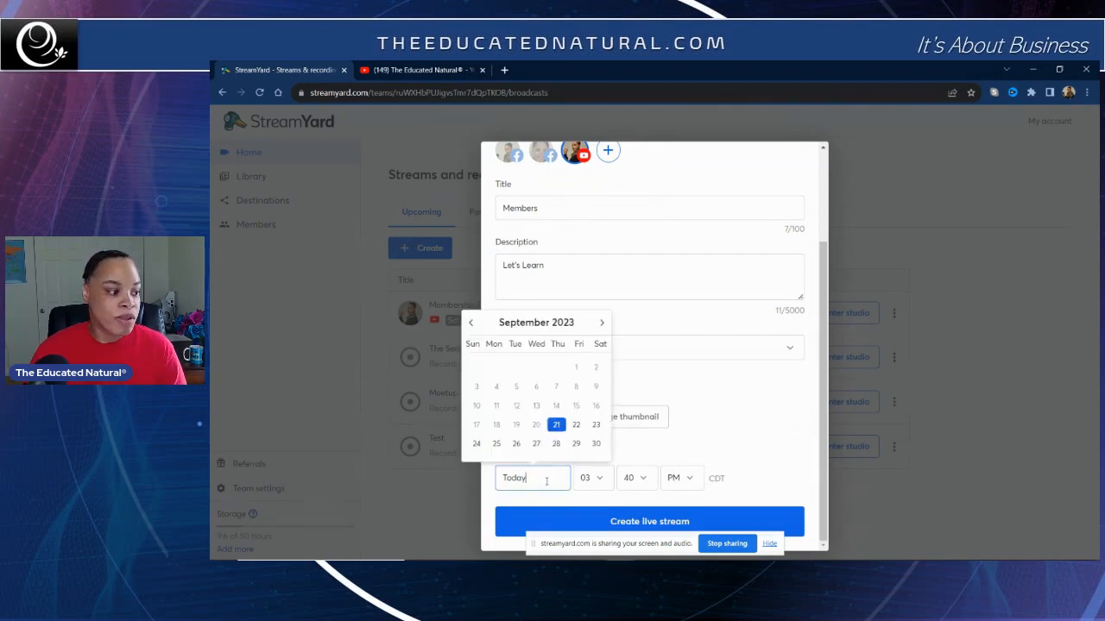
click(602, 324)
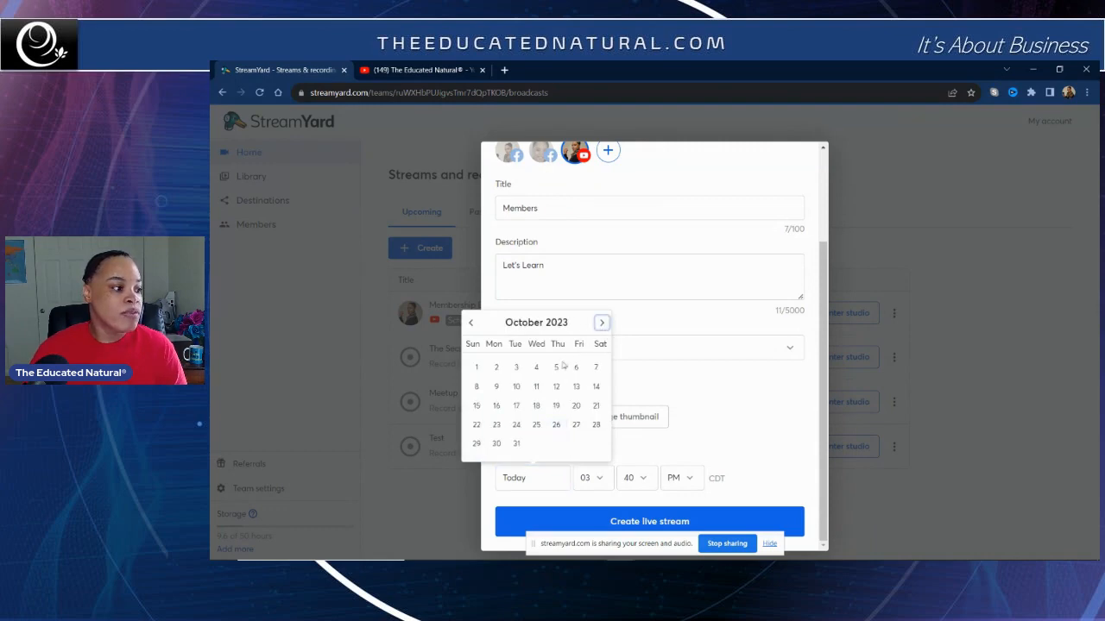
click(475, 406)
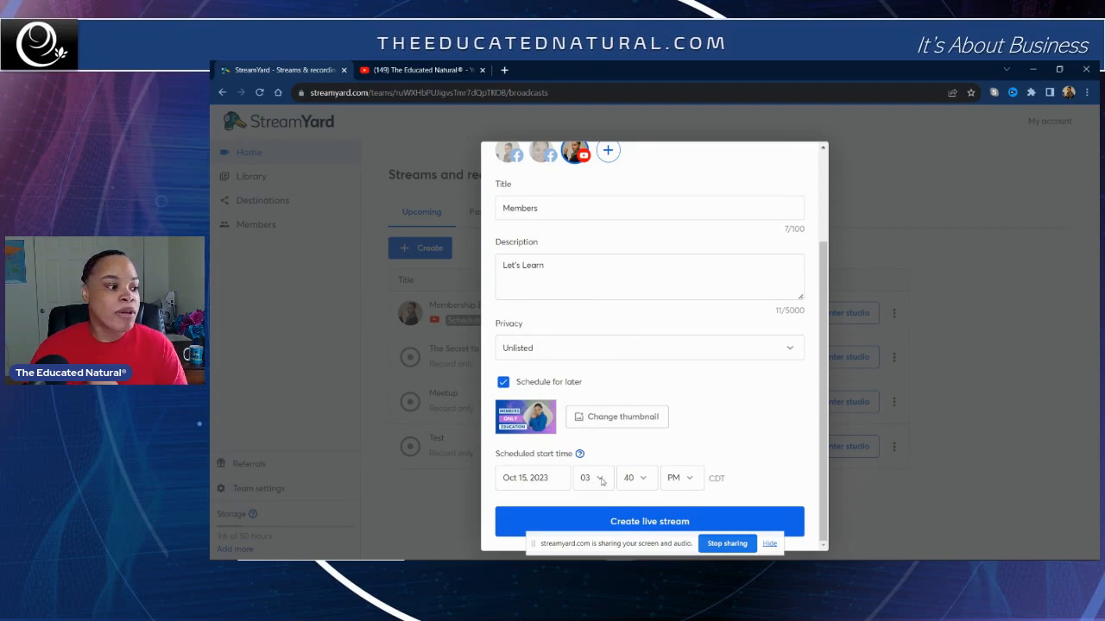
click(645, 480)
click(629, 333)
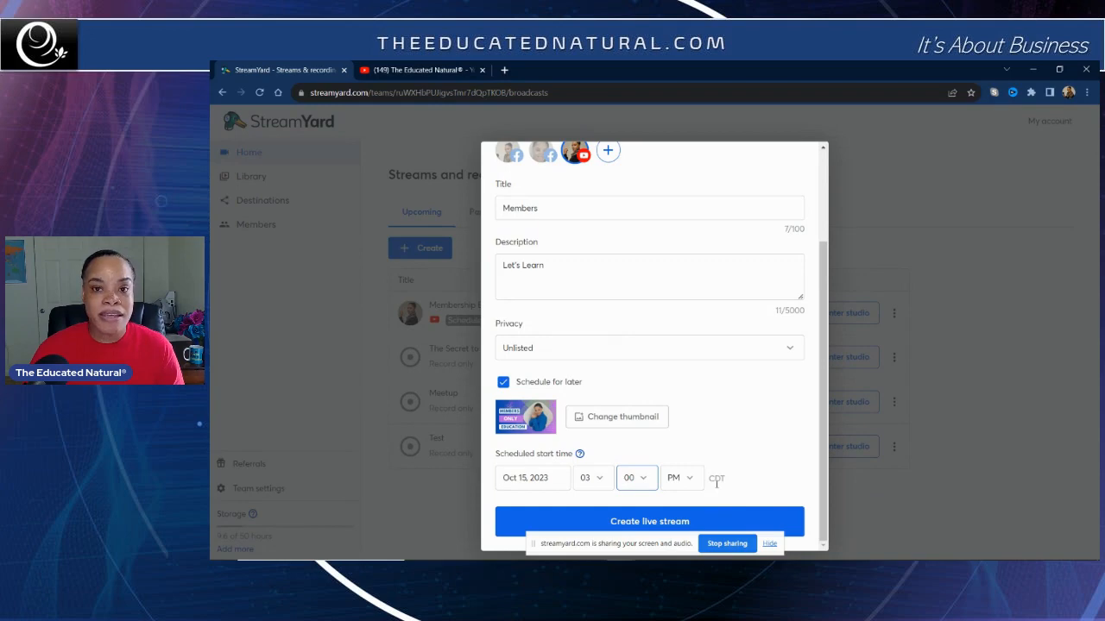
click(671, 523)
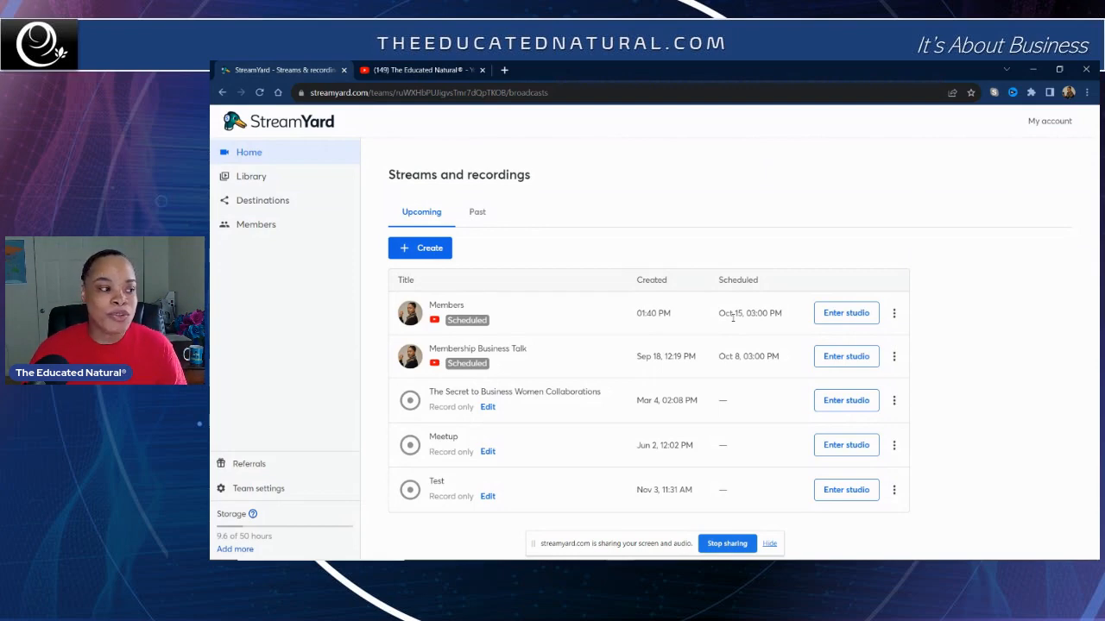
Step: Switch to the YouTube channel tab and open the live streaming Manage list in YouTube Studio
click(423, 69)
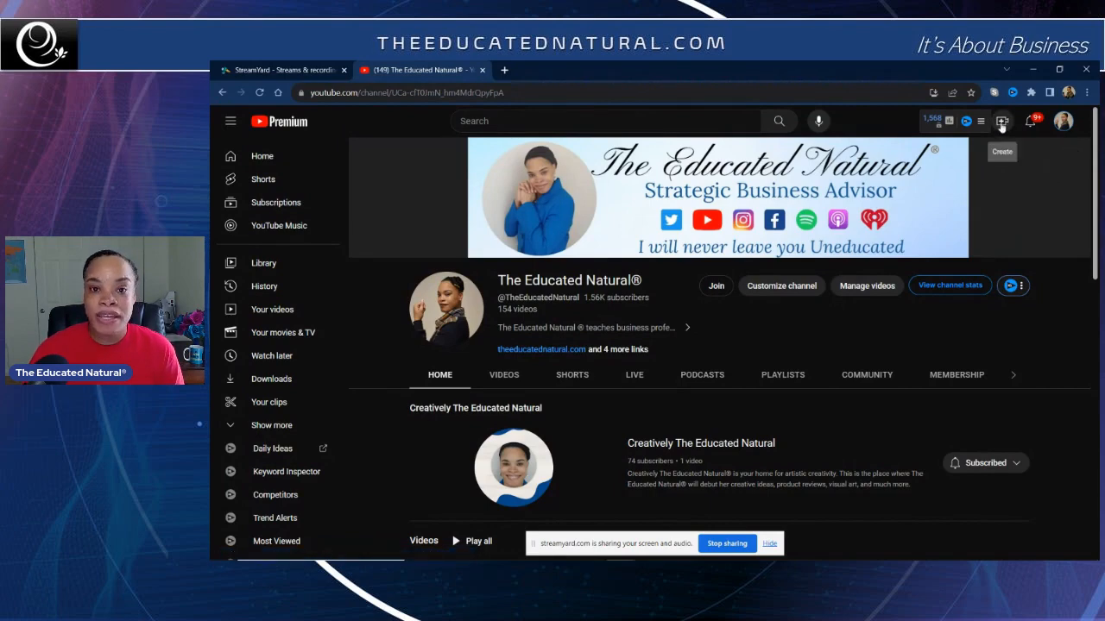
click(1002, 123)
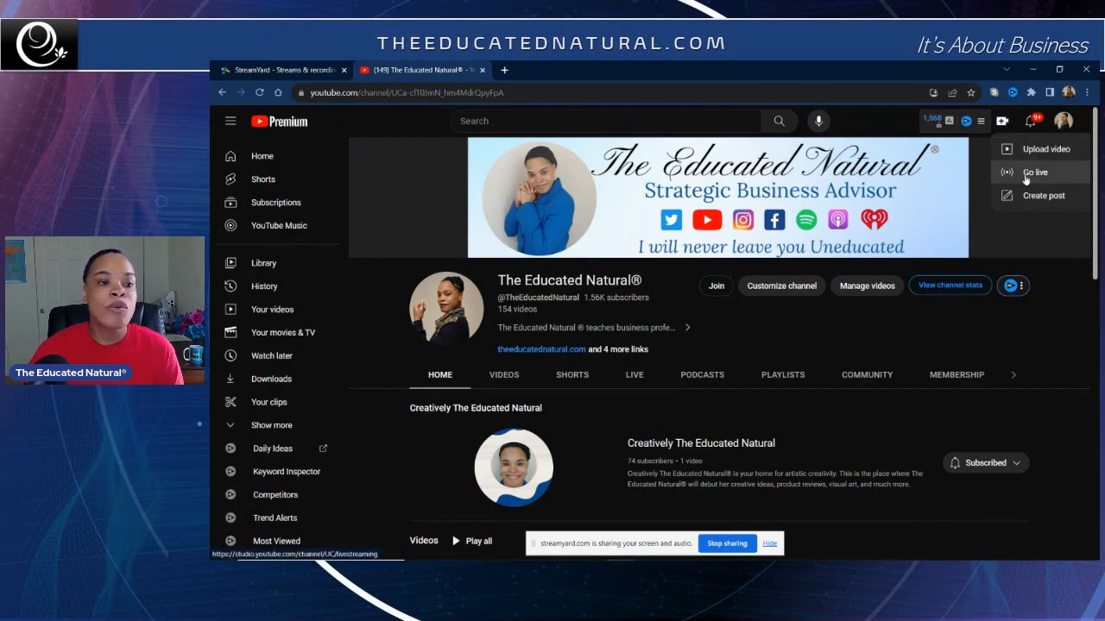
click(1027, 175)
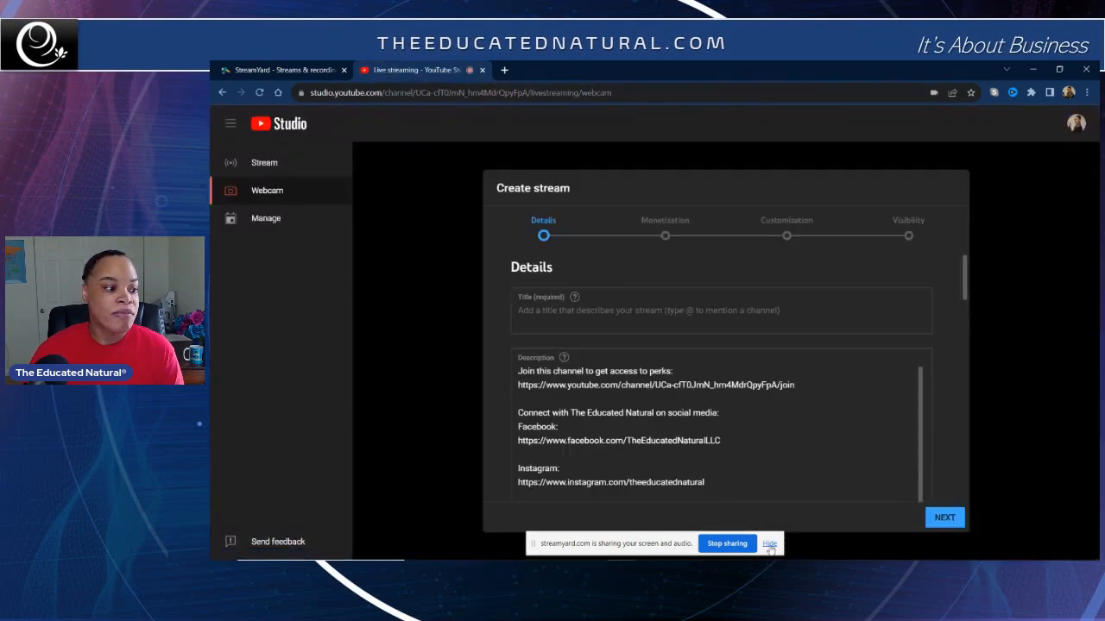
click(769, 545)
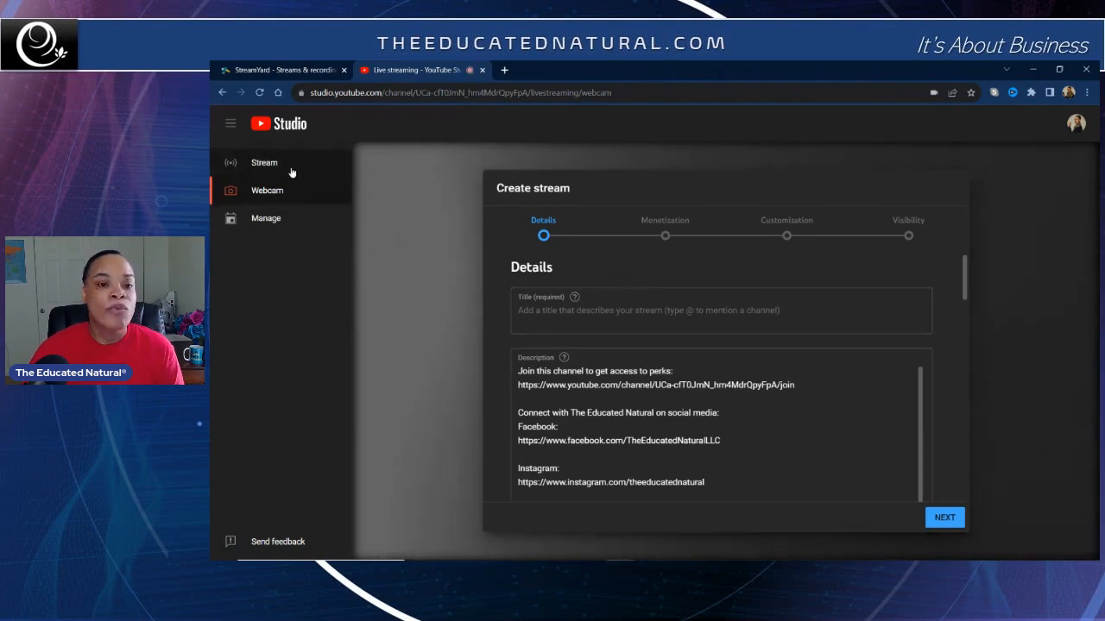
click(264, 221)
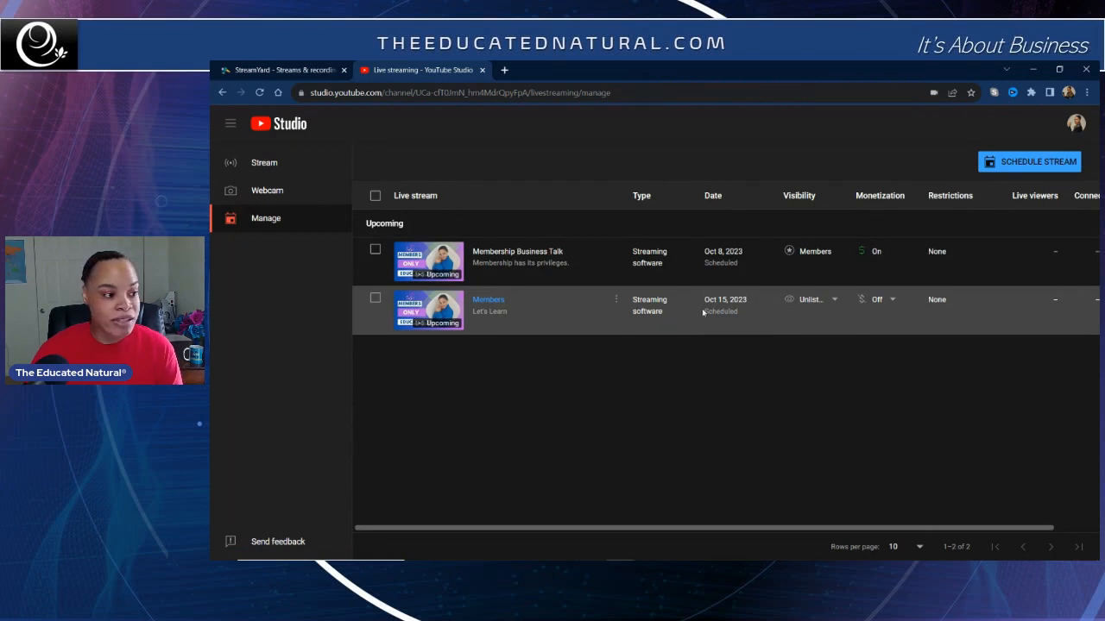
Step: Change the Members stream's visibility to Members only for all channel members and publish it
mouse_move(808, 309)
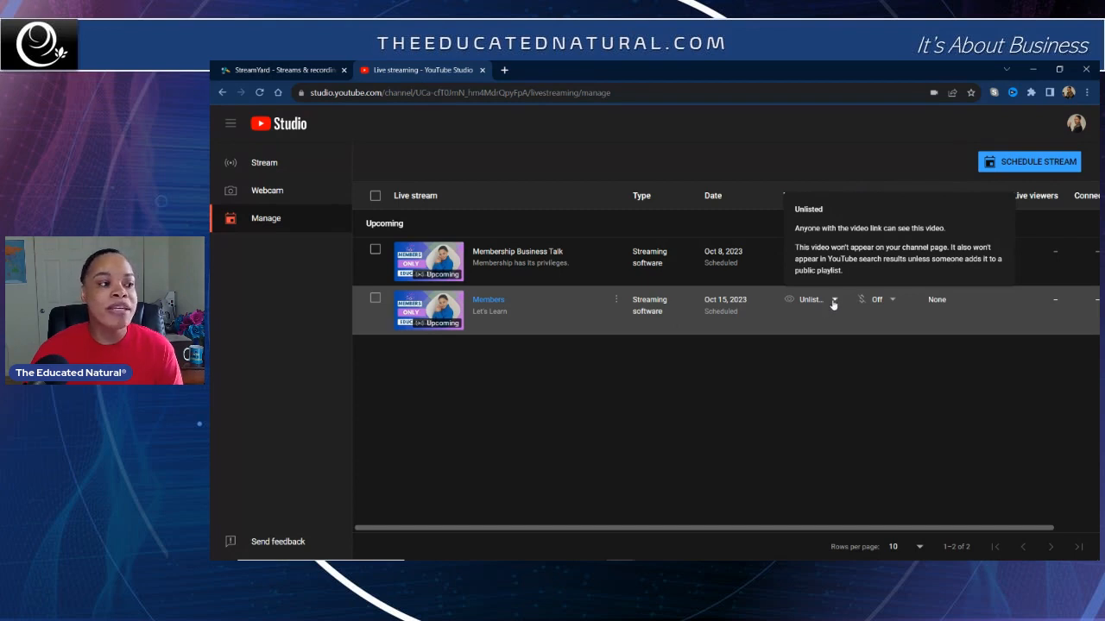
click(834, 300)
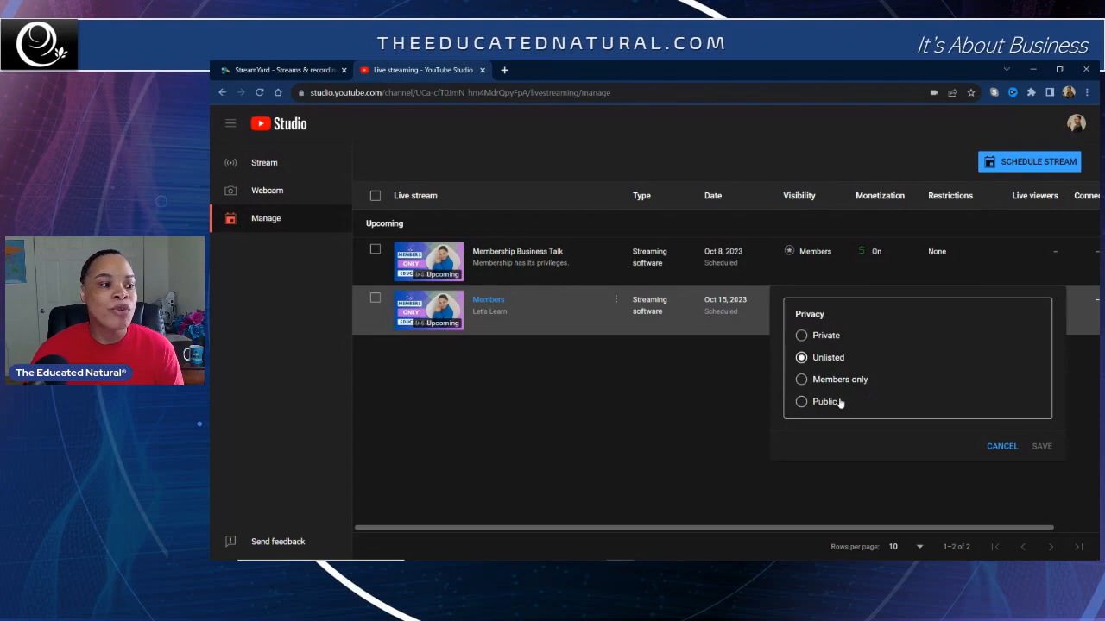
click(801, 384)
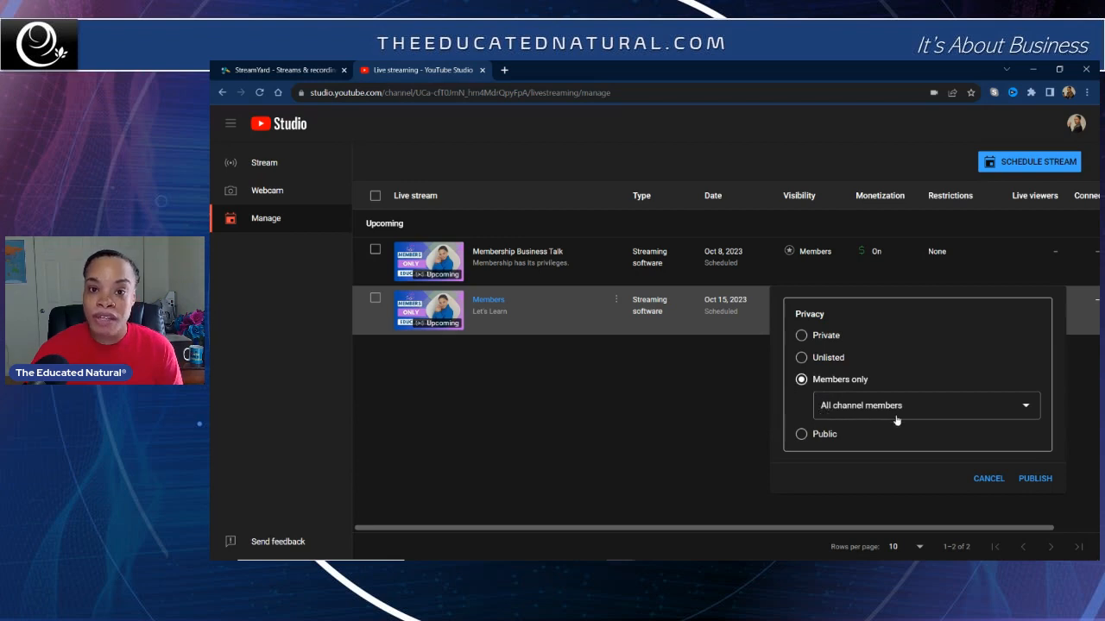
click(1046, 481)
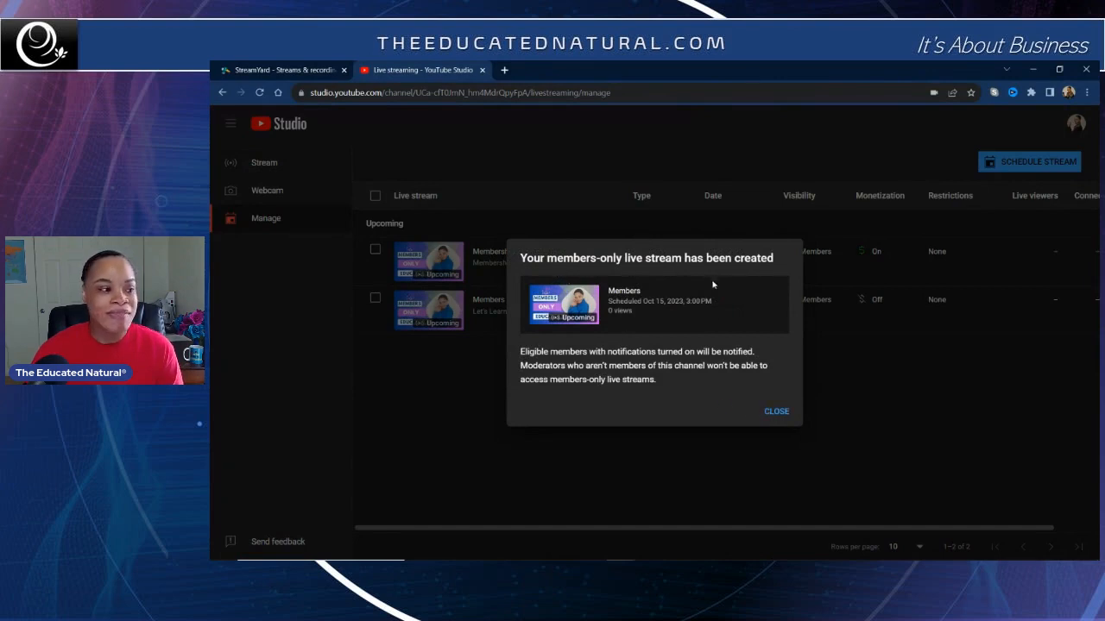
click(781, 413)
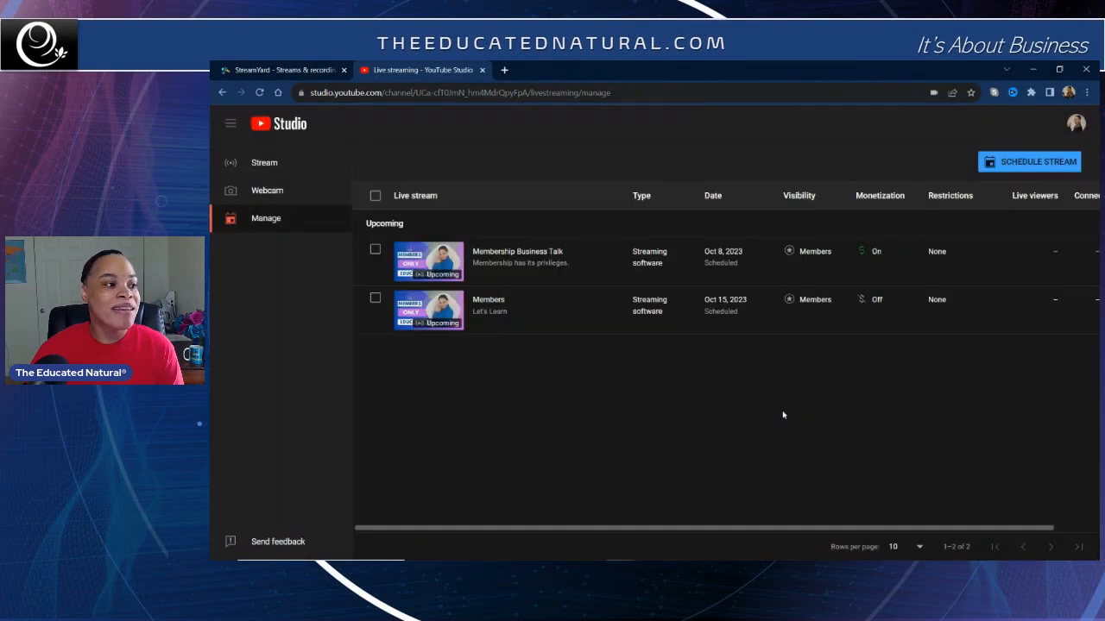